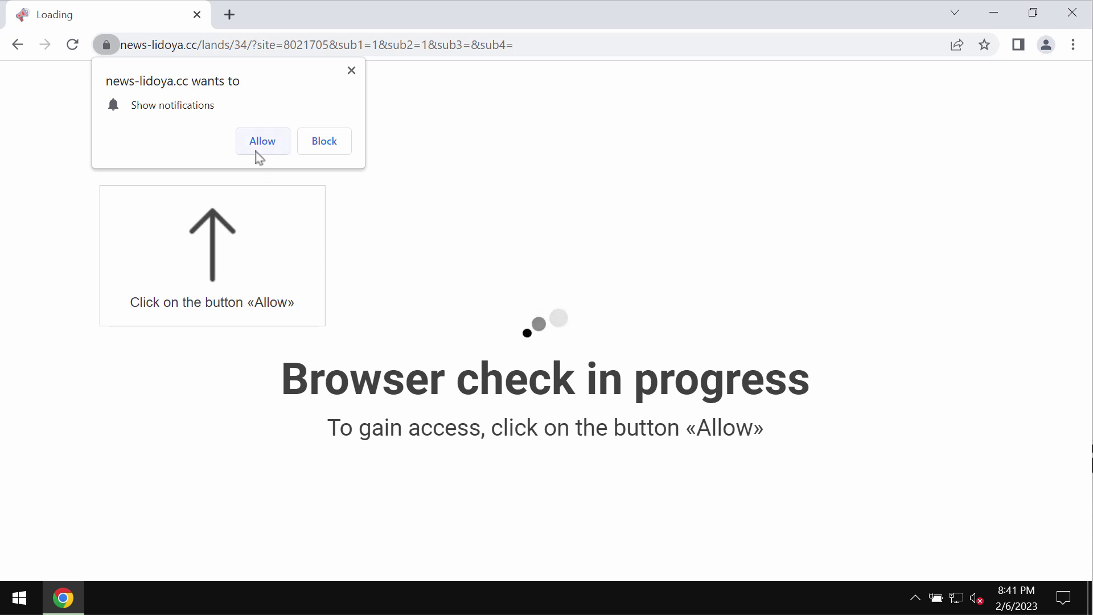
Step: Allow notifications for news-lidoya.cc, 1.news-lidoya.cc and 2.news-lidoya.cc, then close the Play tab, keeping a Google new tab
{"action": "left_click", "coordinate": [277, 146]}
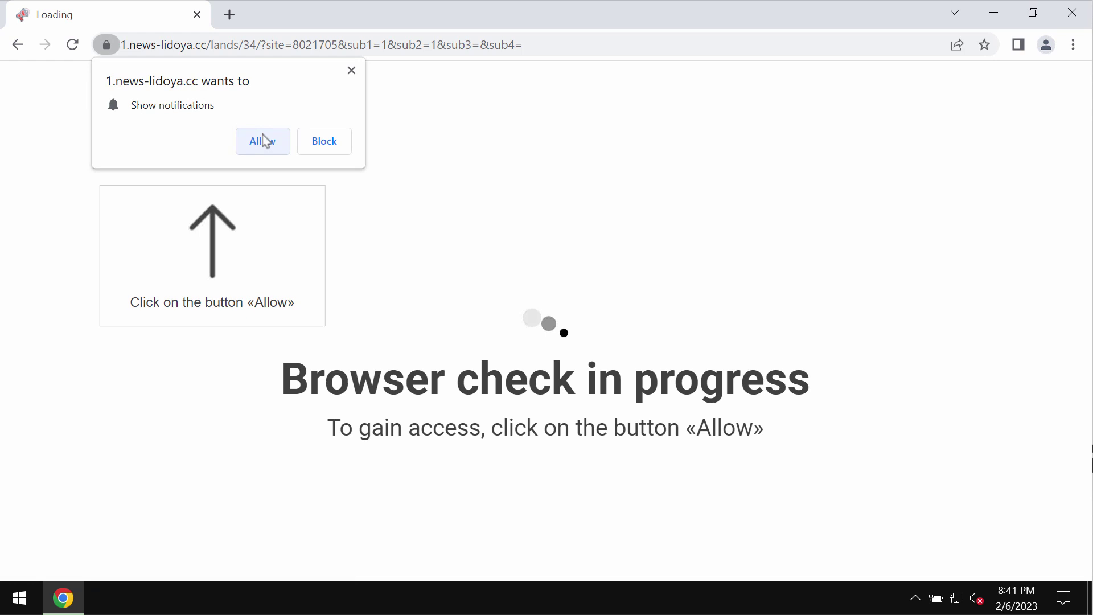
{"action": "left_click", "coordinate": [263, 146]}
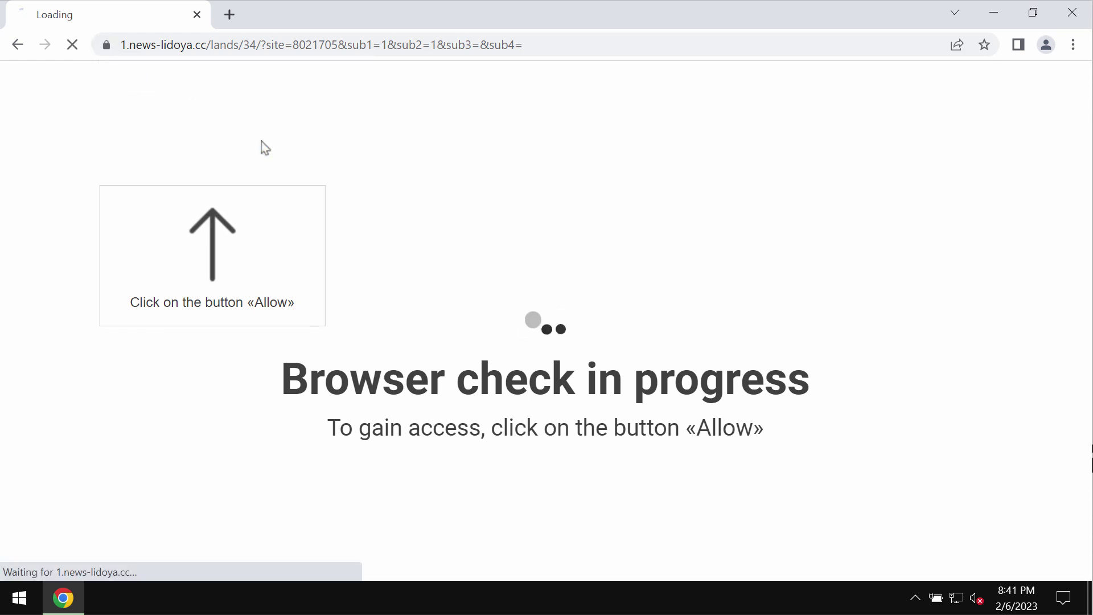
{"action": "left_click", "coordinate": [230, 14]}
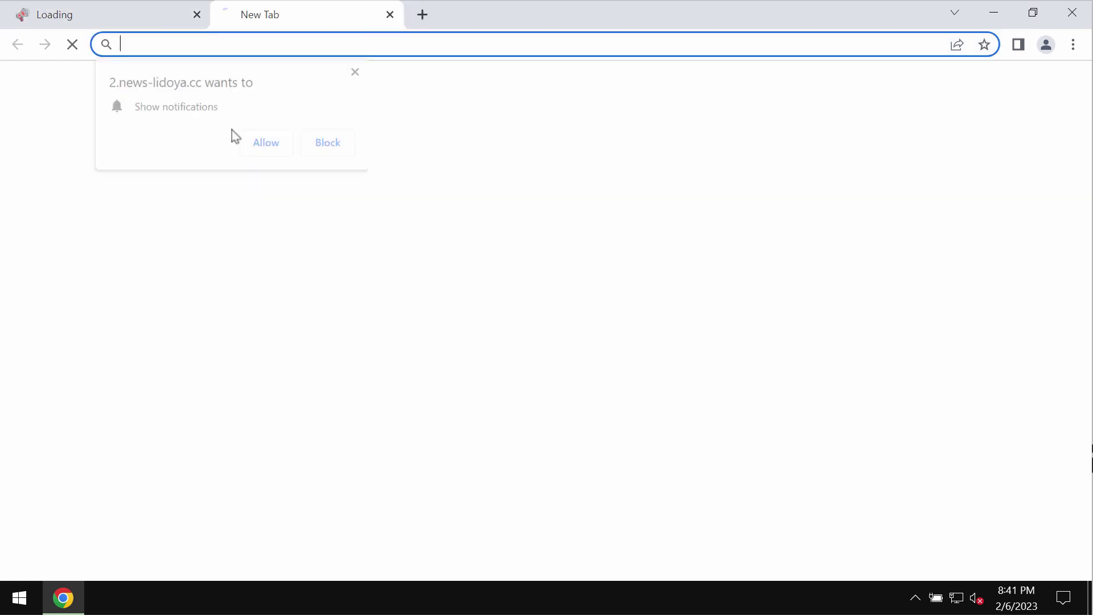
{"action": "key", "text": "ctrl+1"}
{"action": "left_click", "coordinate": [255, 142]}
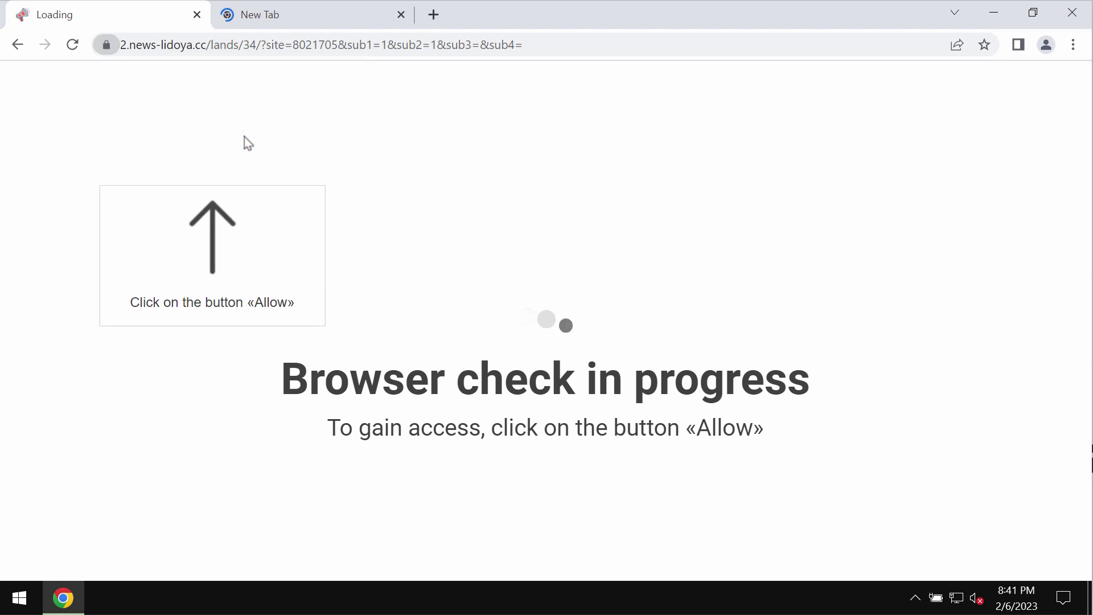
{"action": "left_click", "coordinate": [275, 12]}
{"action": "left_click", "coordinate": [196, 15]}
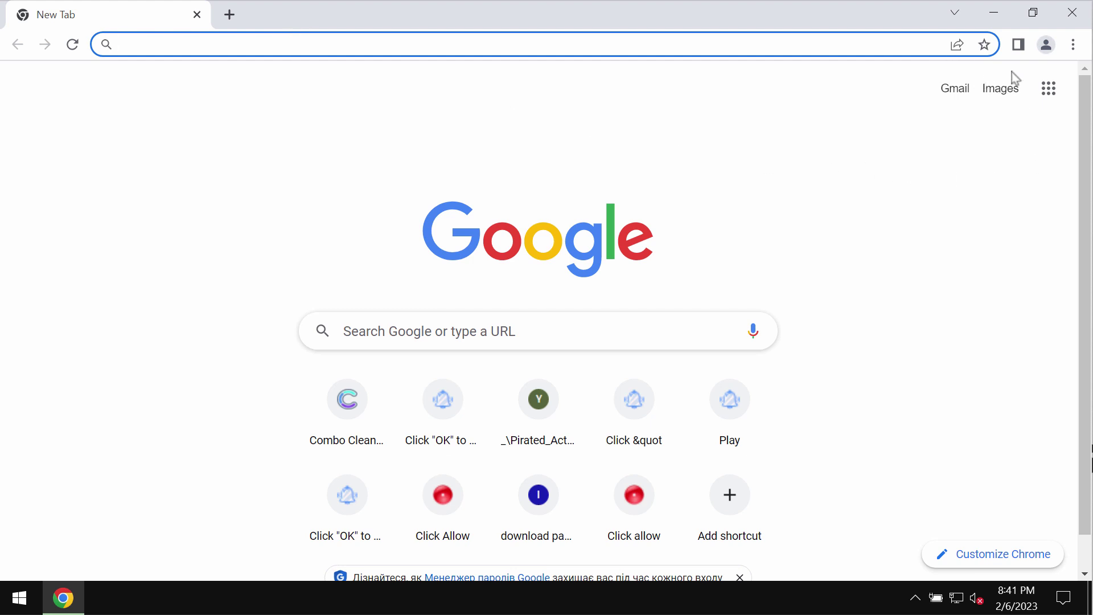
Step: Go to Chrome's Site settings and open the Notifications permission page
{"action": "left_click", "coordinate": [1075, 48]}
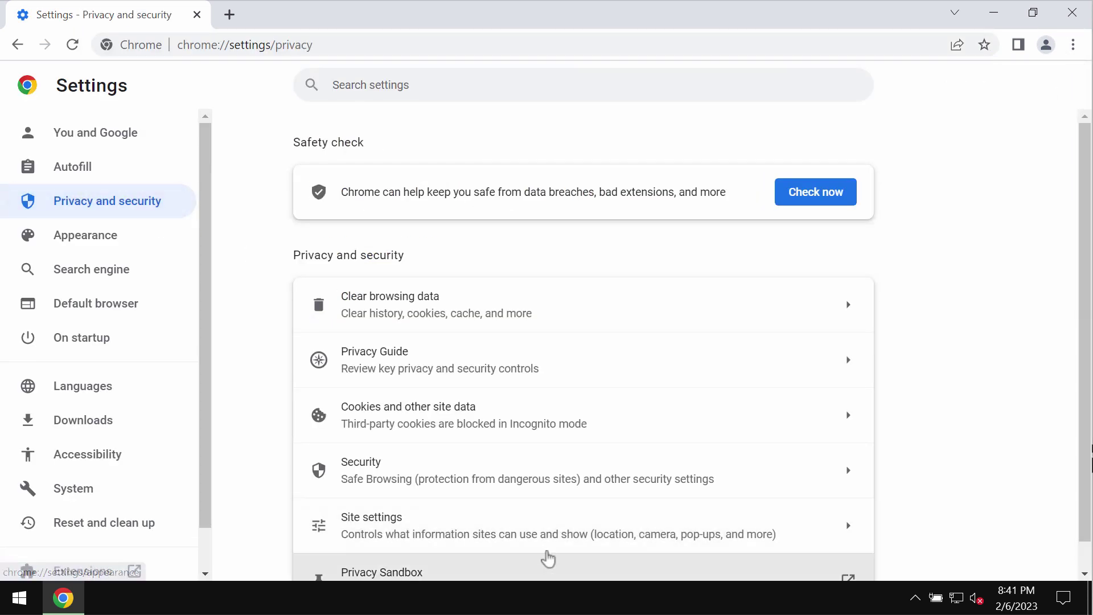
{"action": "left_click", "coordinate": [489, 520]}
{"action": "scroll", "coordinate": [735, 388], "scroll_direction": "down", "scroll_amount": 10}
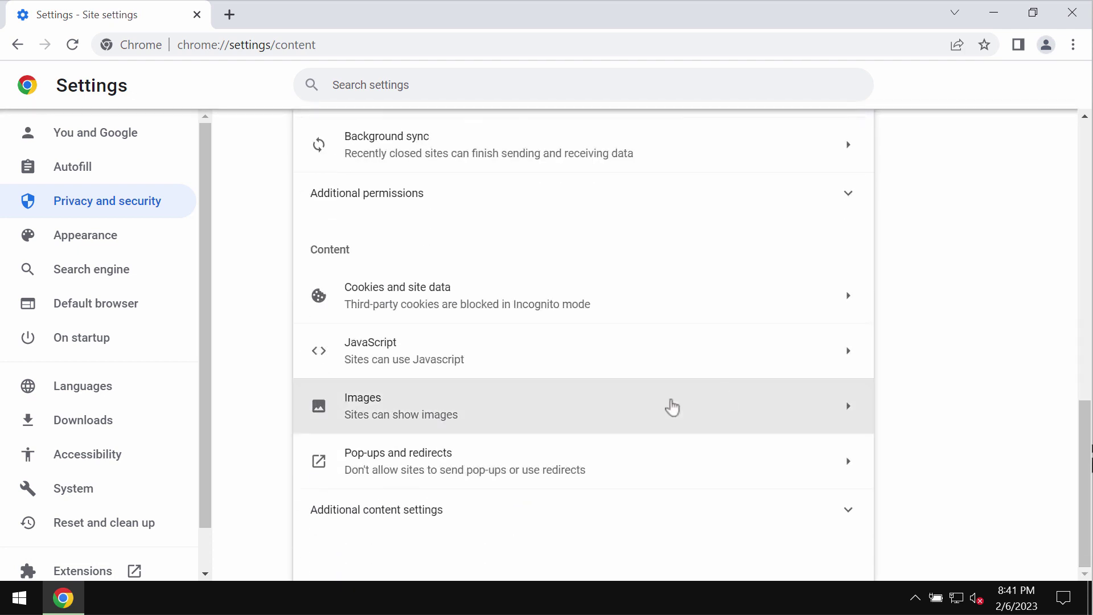
{"action": "scroll", "coordinate": [1078, 505], "scroll_direction": "up", "scroll_amount": 3}
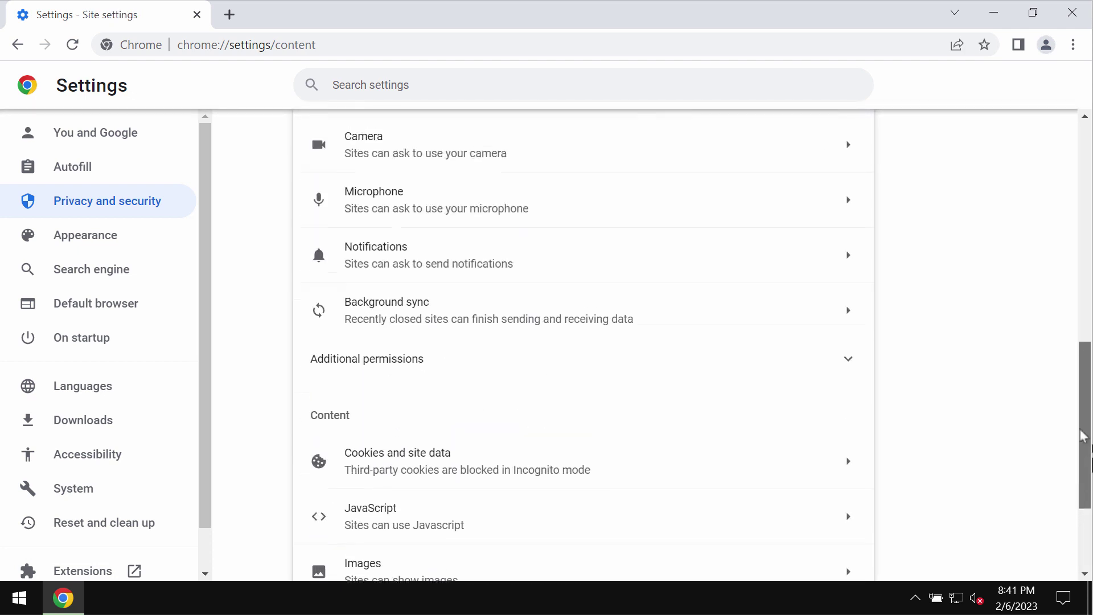
{"action": "left_click", "coordinate": [416, 262]}
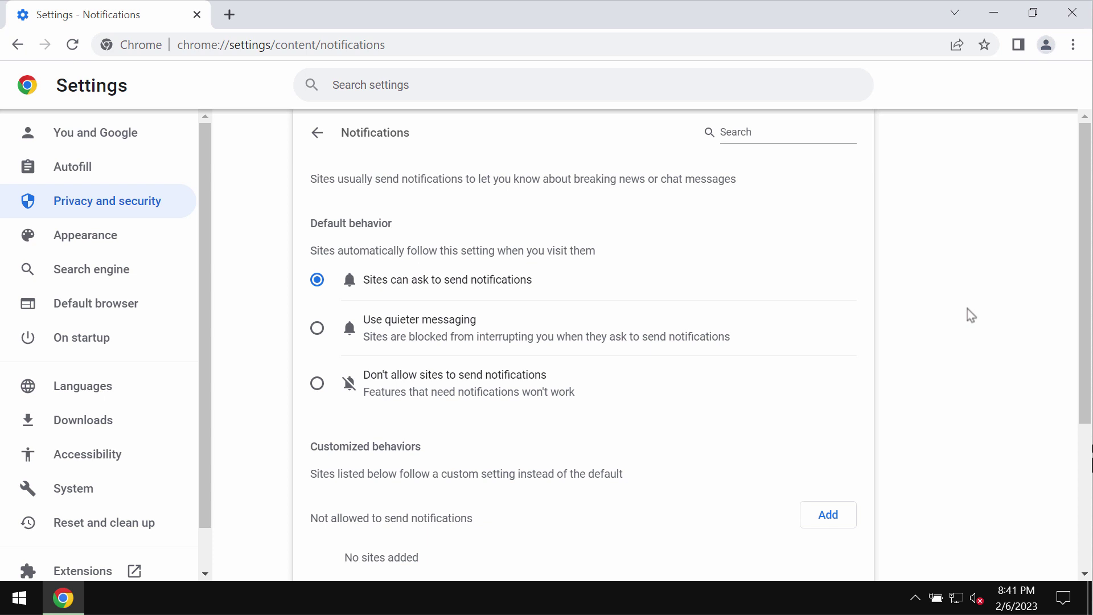
{"action": "left_click_drag", "start_coordinate": [1087, 317], "coordinate": [967, 518]}
Step: Remove news-lidoya.cc, 1.news-lidoya.cc and 2.news-lidoya.cc from the sites allowed to send notifications
{"action": "left_click", "coordinate": [848, 431]}
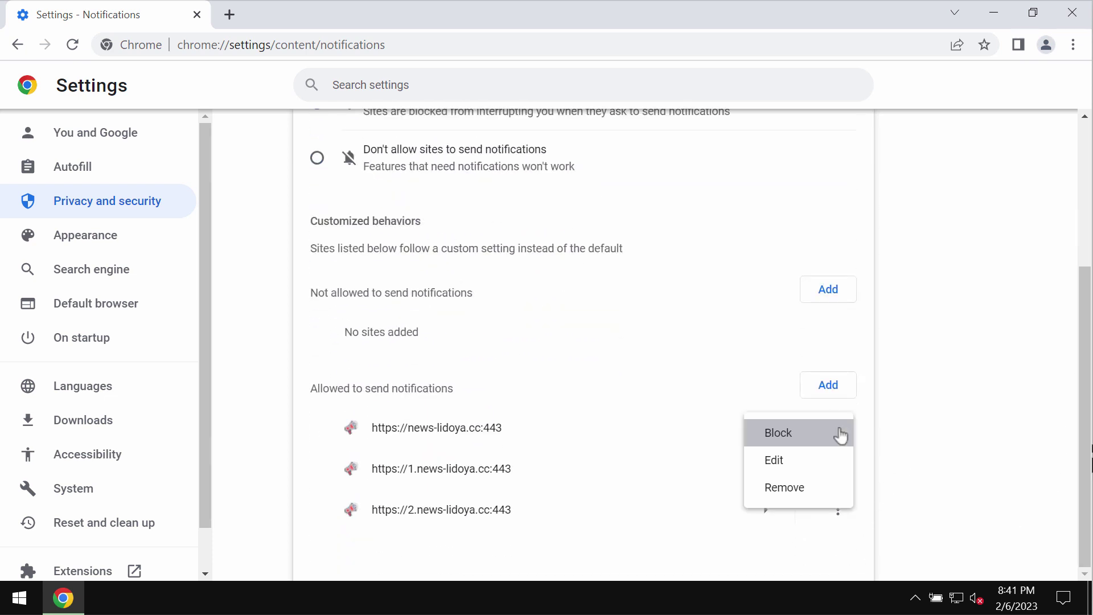
{"action": "left_click", "coordinate": [763, 488]}
{"action": "left_click", "coordinate": [831, 467]}
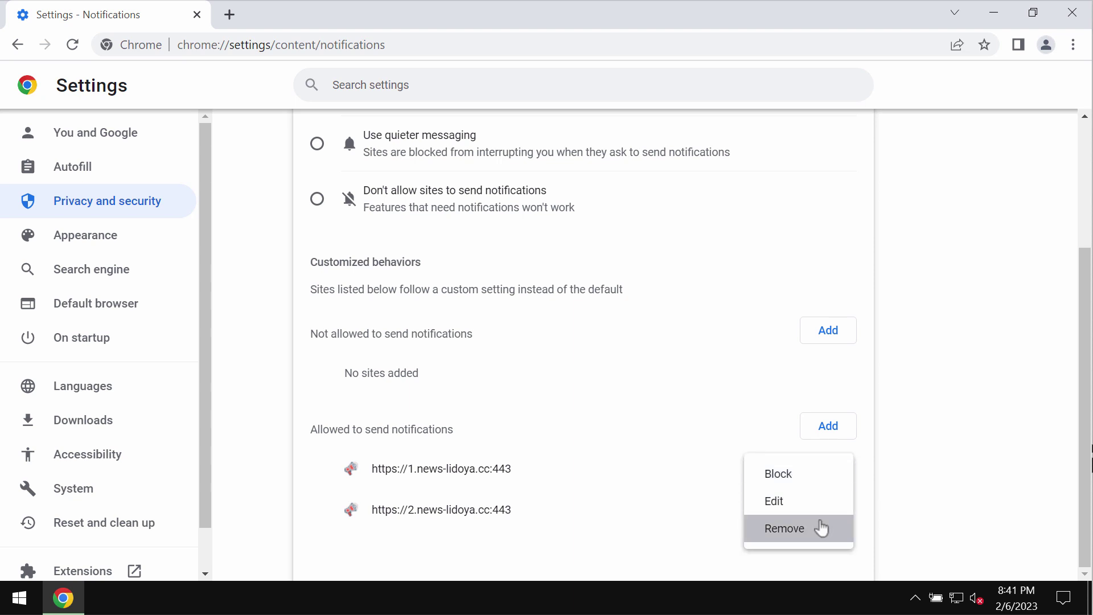
{"action": "left_click", "coordinate": [820, 527]}
{"action": "left_click", "coordinate": [837, 509]}
{"action": "left_click", "coordinate": [826, 516]}
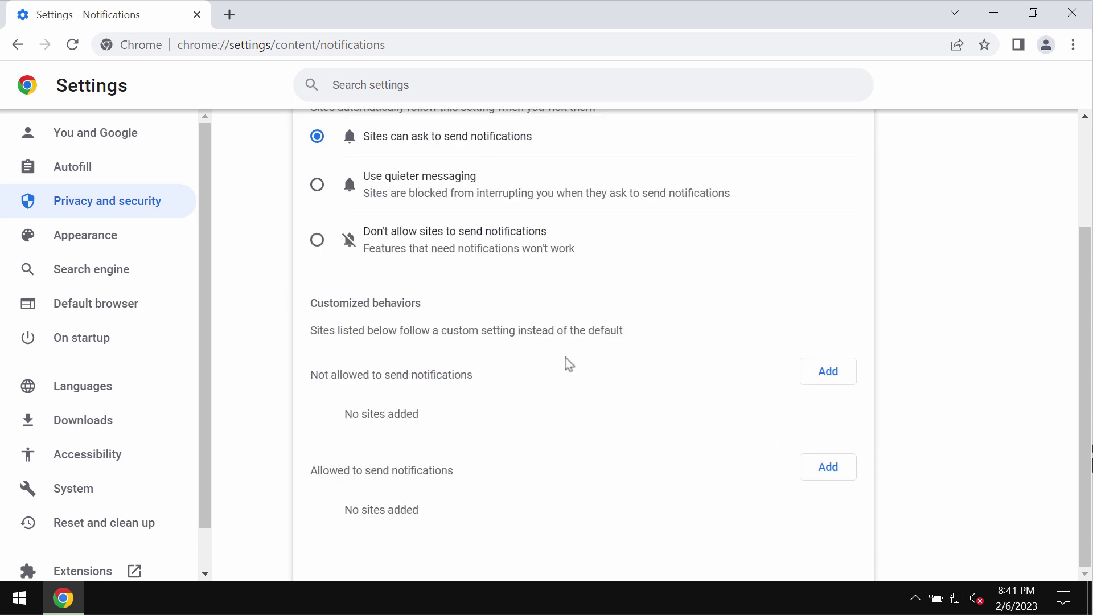
{"action": "left_click", "coordinate": [445, 42]}
Step: Load combocleaner.com, then minimise Chrome and launch Combo Cleaner from its desktop icon
{"action": "type", "text": "combocleaner.com"}
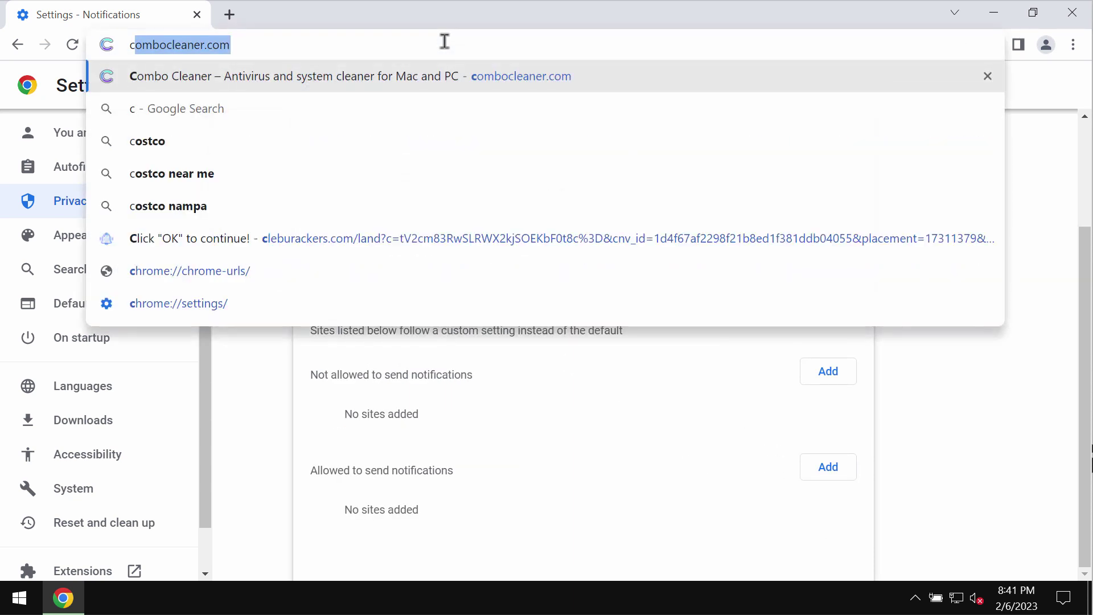
{"action": "key", "text": "Return"}
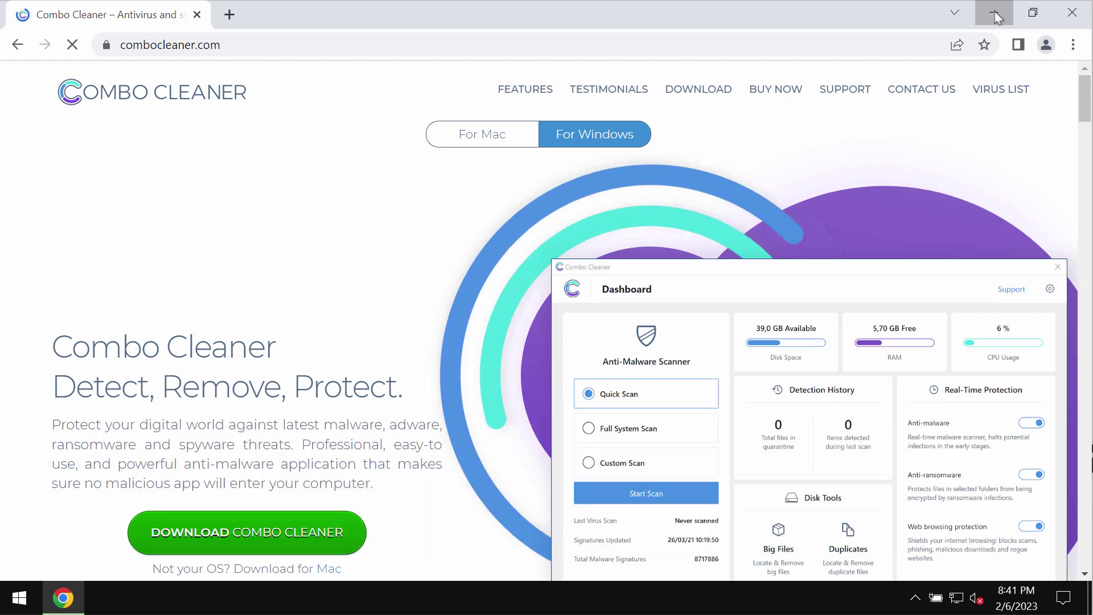
{"action": "left_click", "coordinate": [994, 13]}
{"action": "double_click", "coordinate": [239, 234]}
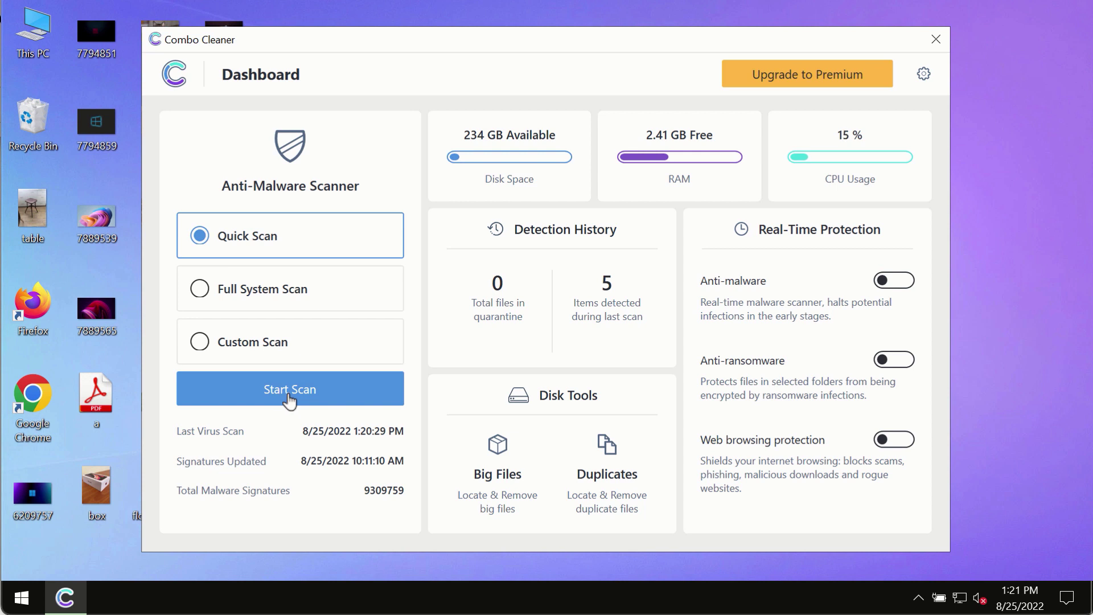
Step: Start a Combo Cleaner Quick Scan and return to its in-progress scan page
{"action": "left_click", "coordinate": [316, 396]}
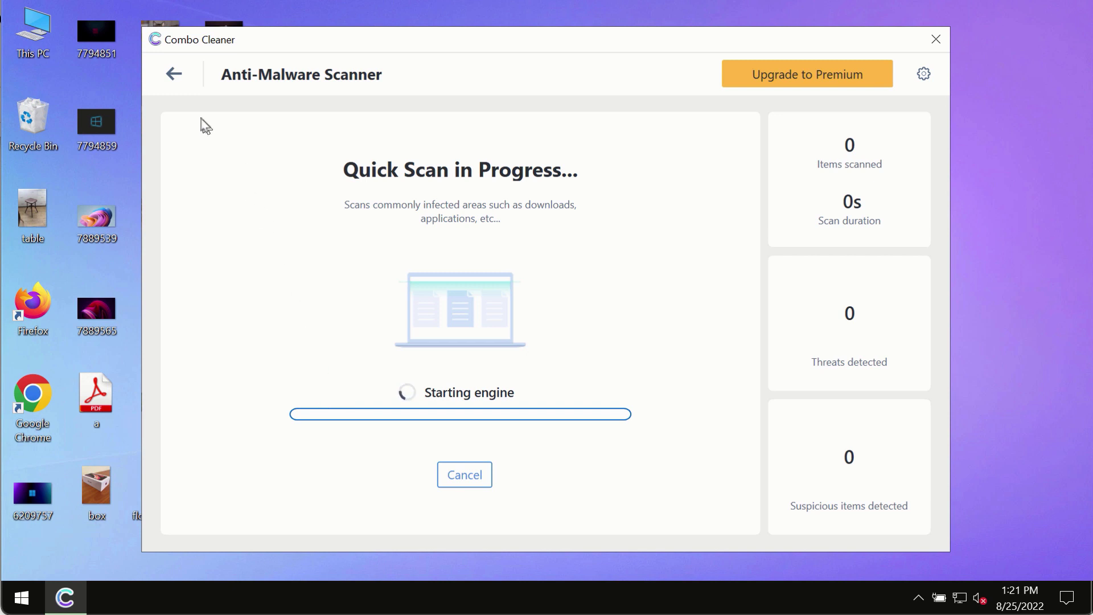
{"action": "left_click", "coordinate": [174, 74]}
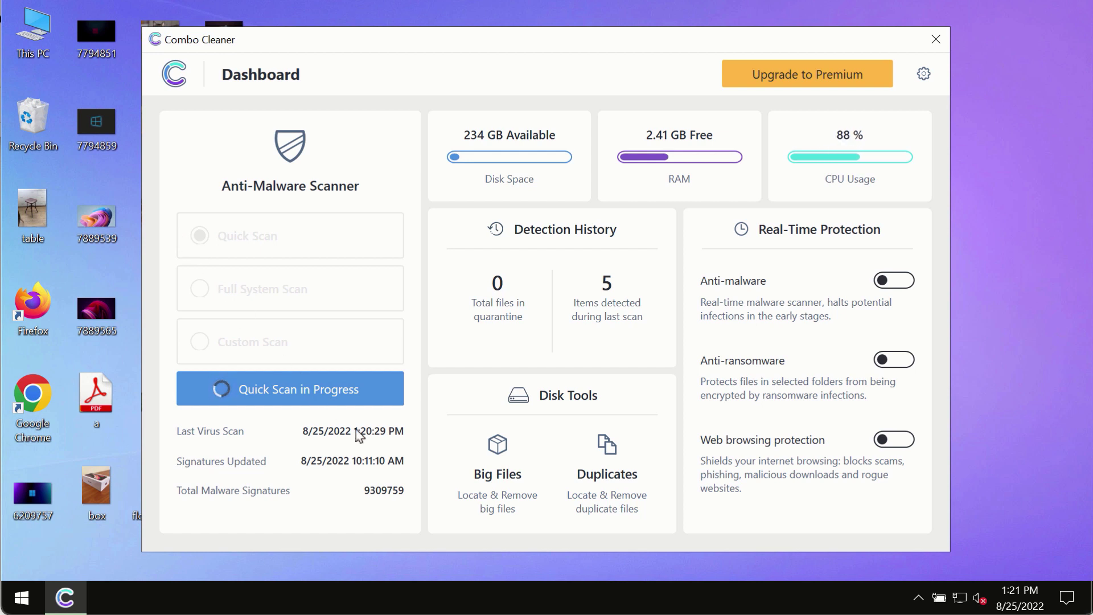
{"action": "left_click", "coordinate": [305, 387]}
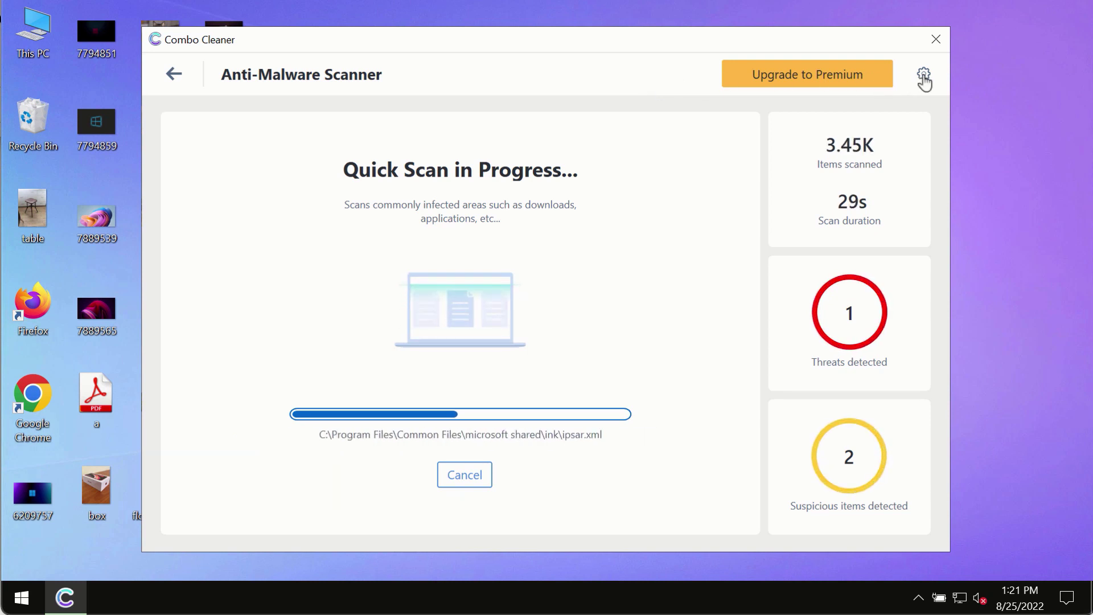
Step: Open Combo Cleaner Settings and view the Anti-Ransomware protected folders and trusted programs
{"action": "left_click", "coordinate": [924, 81]}
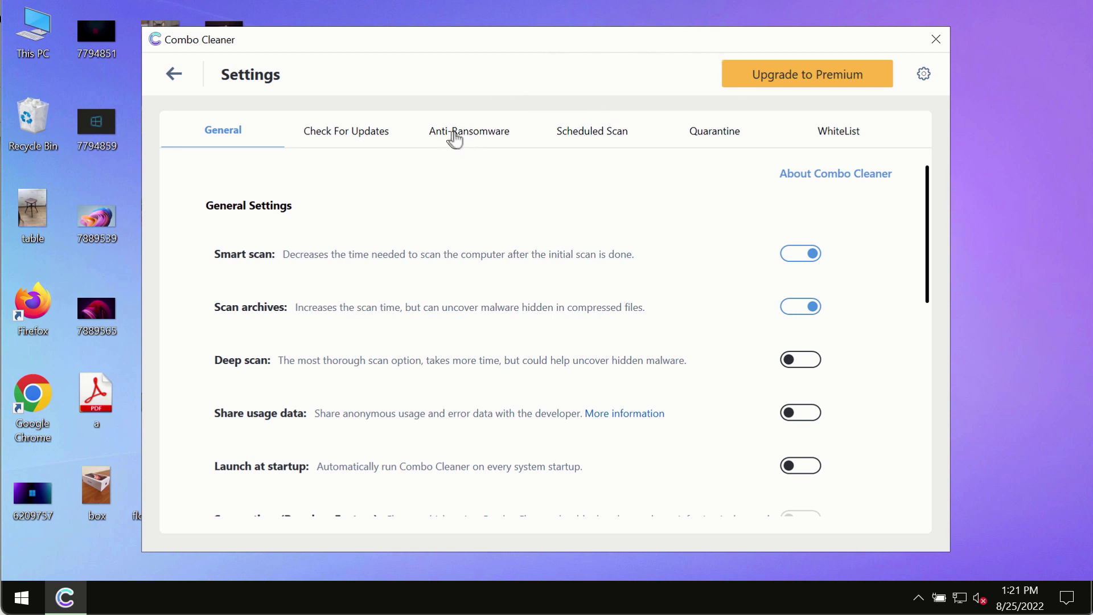
{"action": "left_click", "coordinate": [454, 136]}
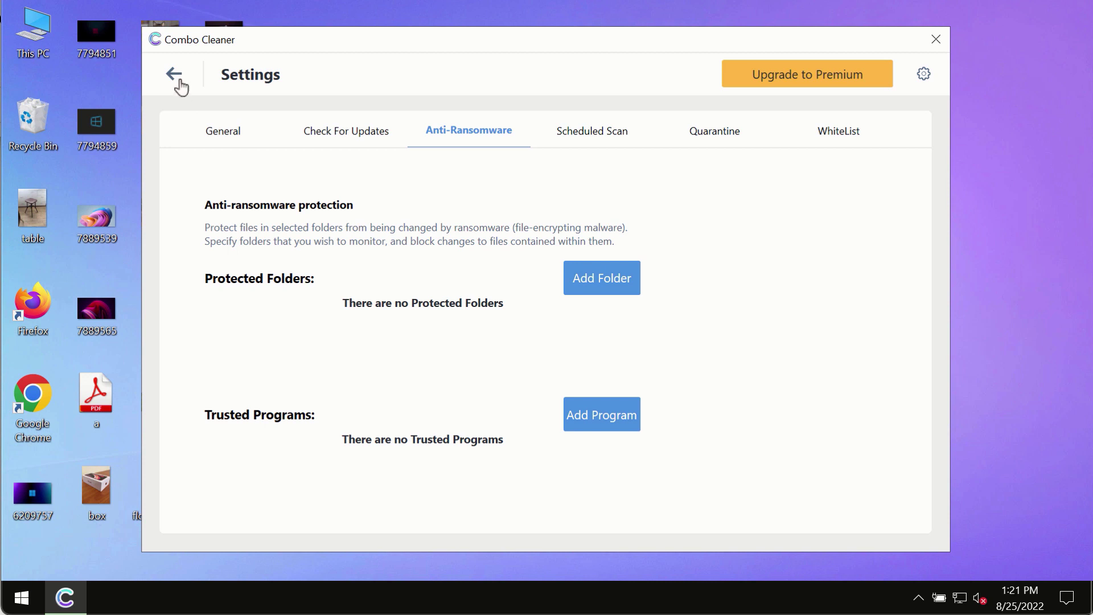
Step: Leave Settings and reopen the running Quick Scan page to follow its progress
{"action": "left_click", "coordinate": [172, 79]}
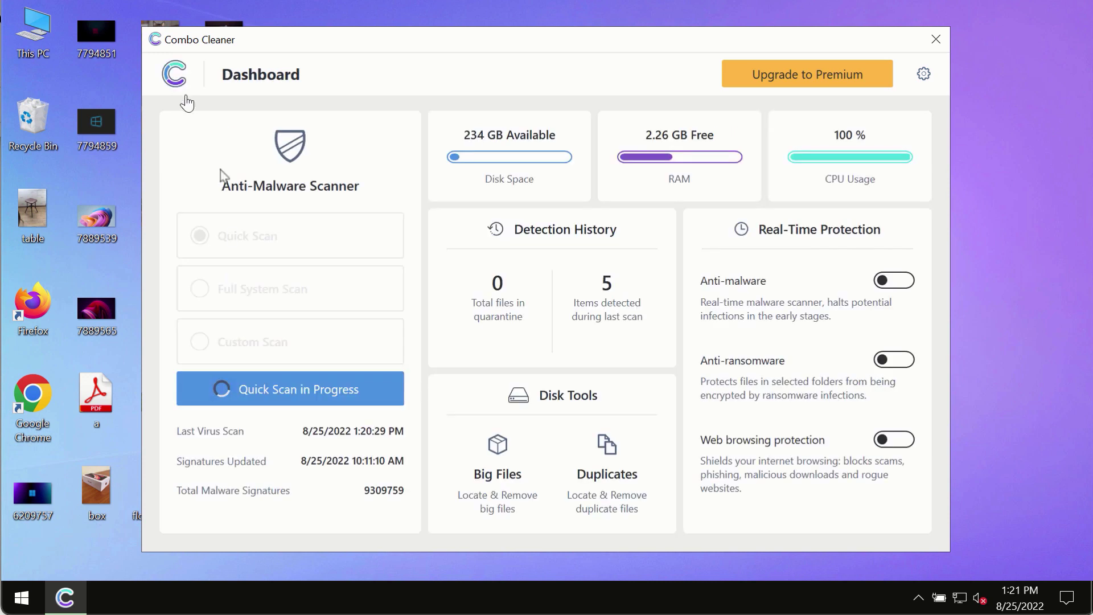
{"action": "left_click", "coordinate": [341, 390]}
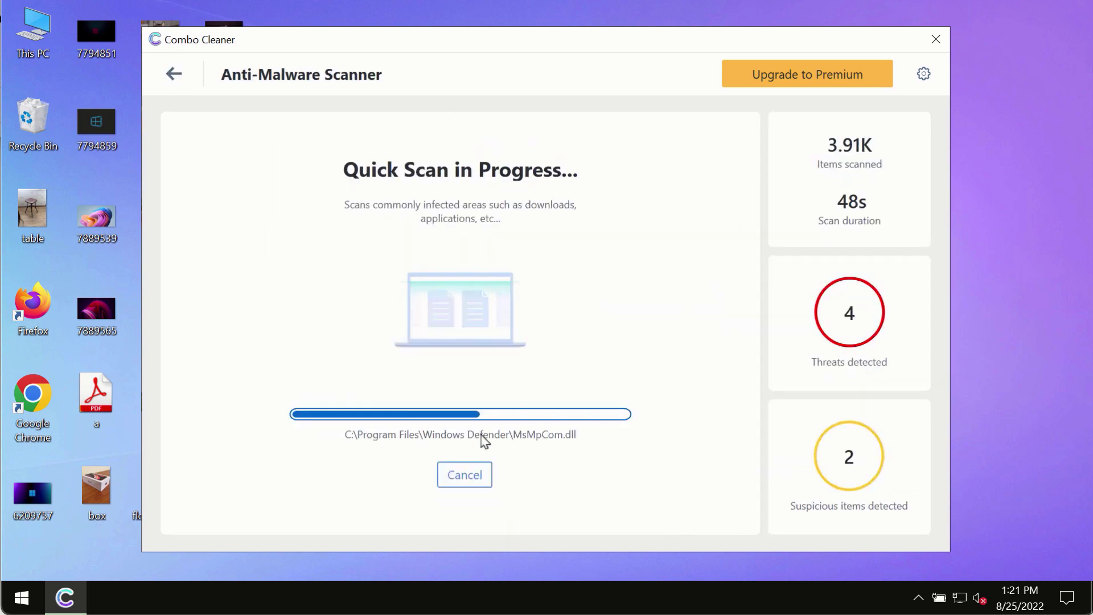